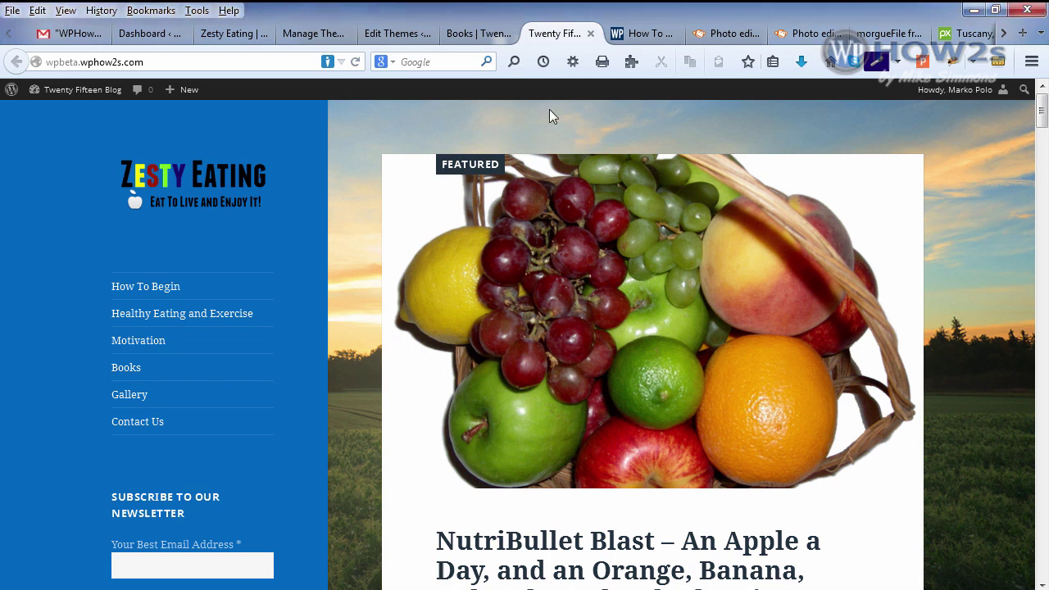
Step: Download twentyfifteen-child.zip from the WPHOW2s logo tutorial article
click(645, 34)
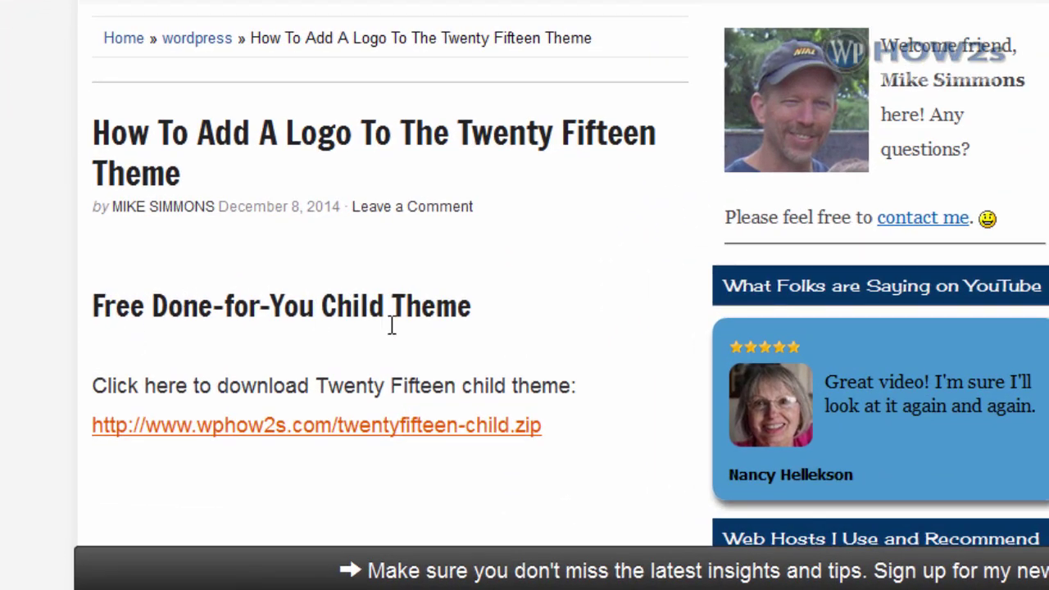
click(291, 438)
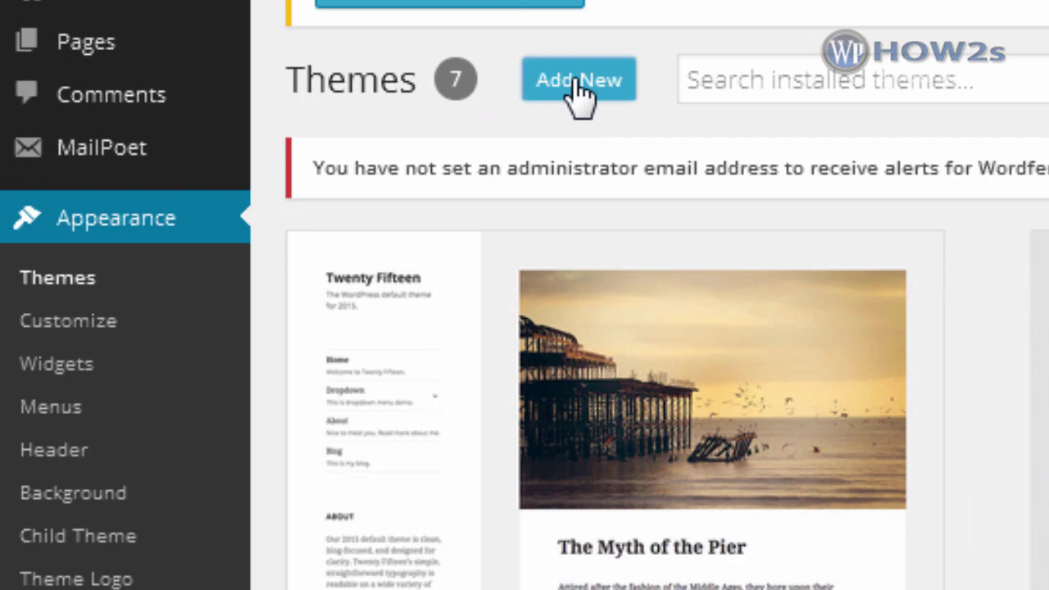
Step: Upload and install the twentyfifteen-child.zip theme file, then activate twentyfifteen-child
click(578, 89)
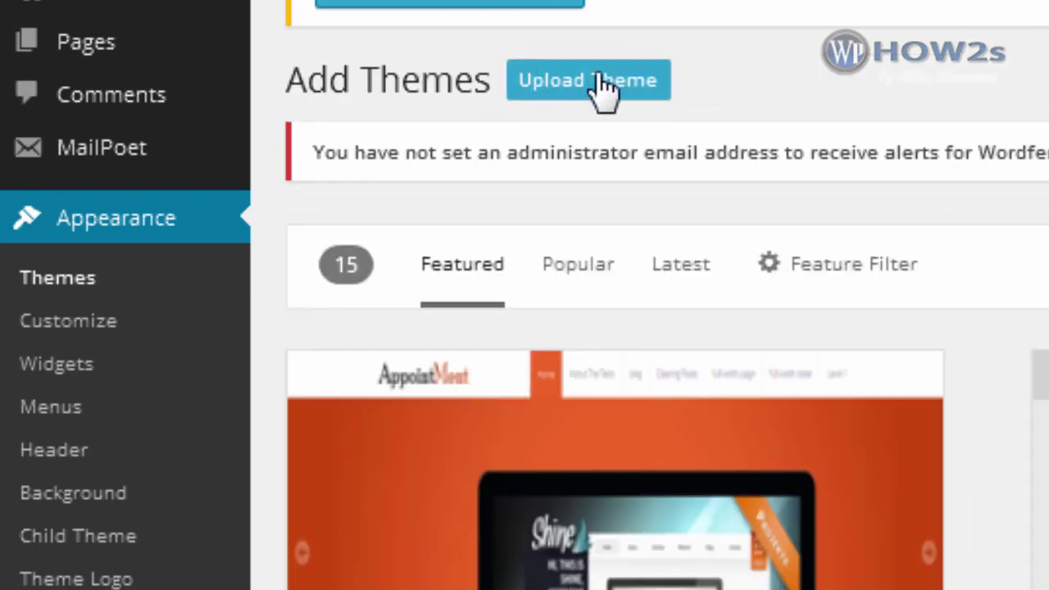
click(604, 87)
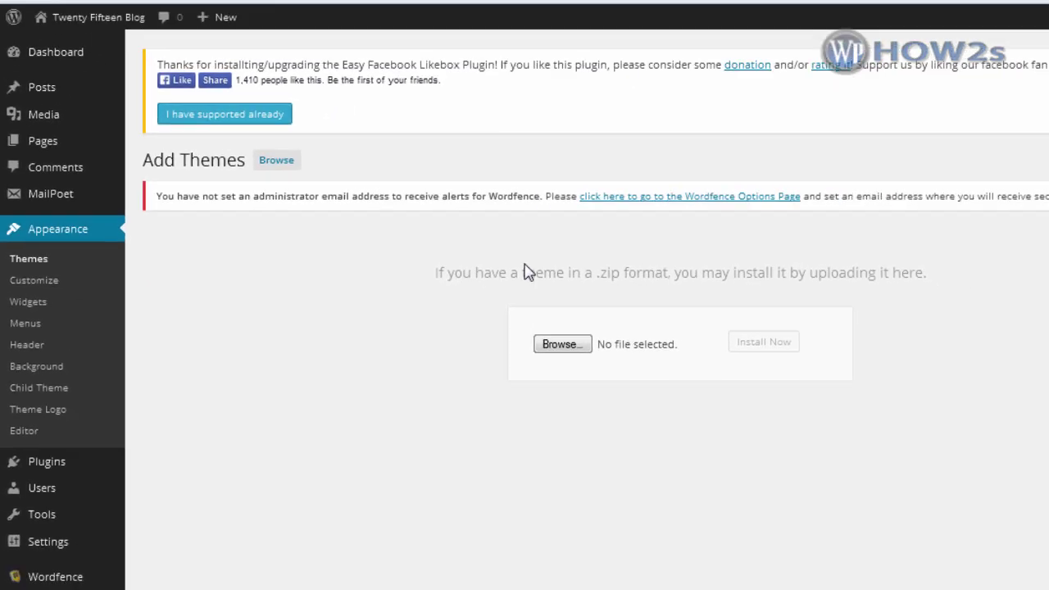
click(549, 342)
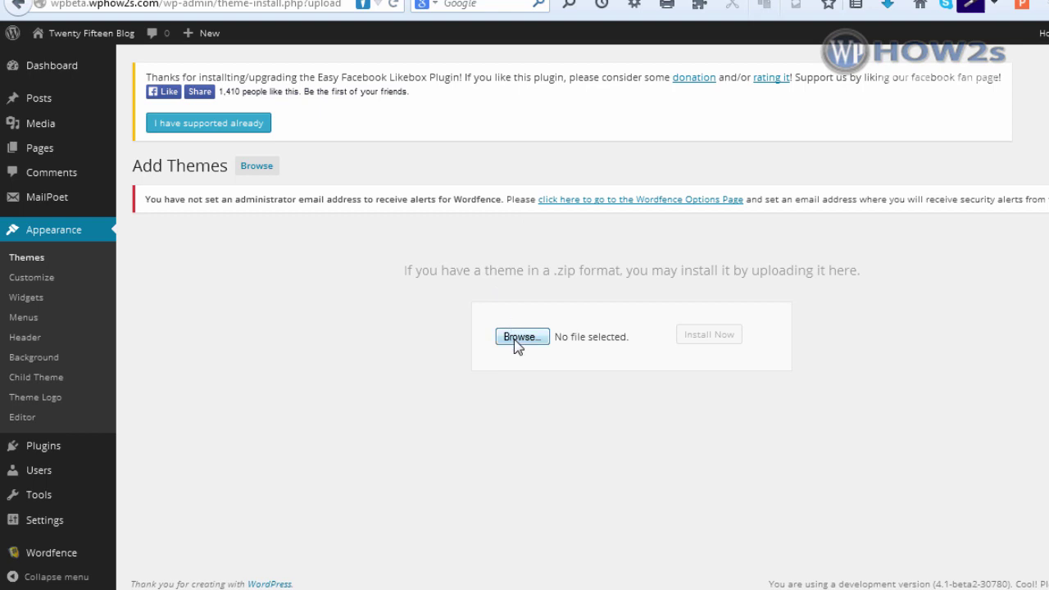
click(514, 338)
double_click(236, 81)
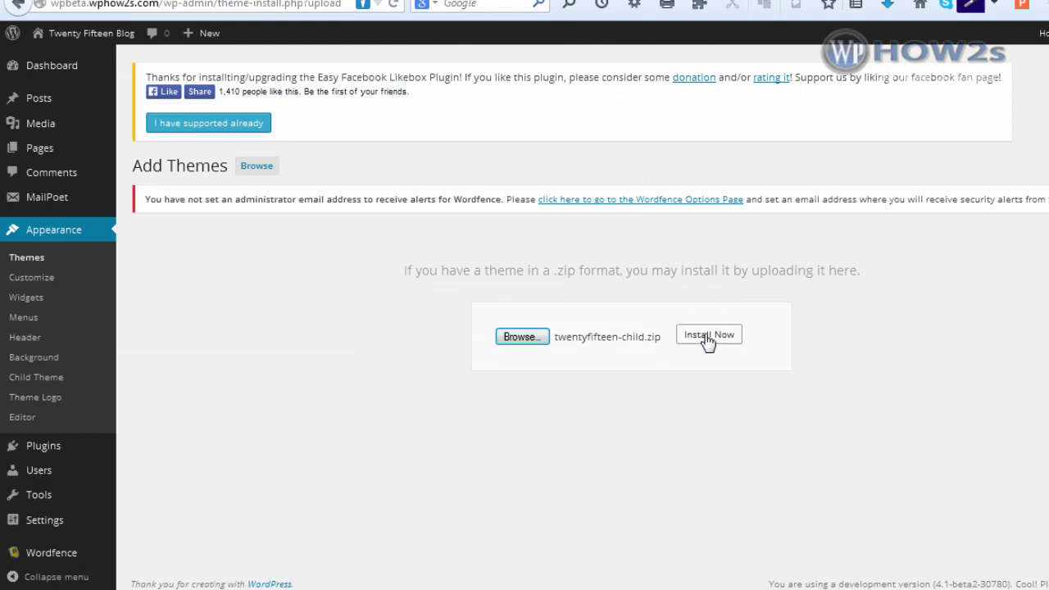
click(707, 340)
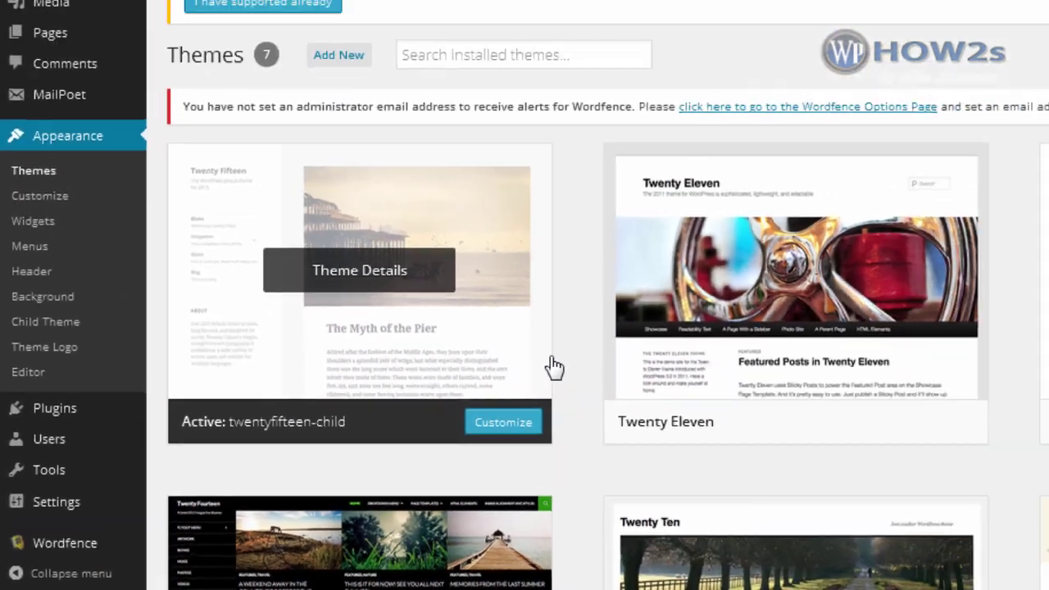
mouse_move(870, 400)
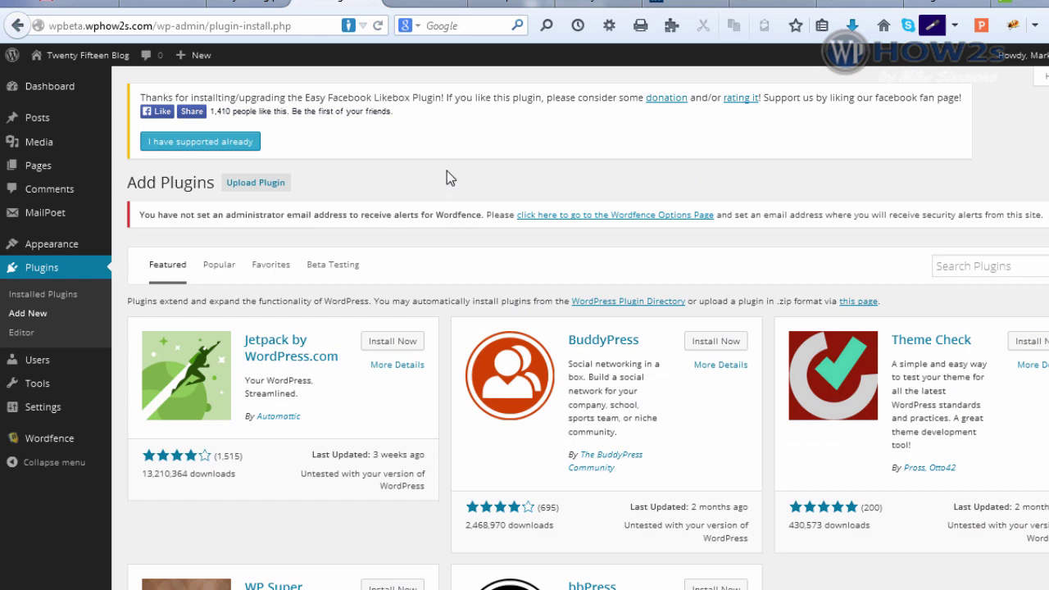
Step: Search plugins for 'theme logo' and install the Theme Logo plugin
mouse_move(111, 251)
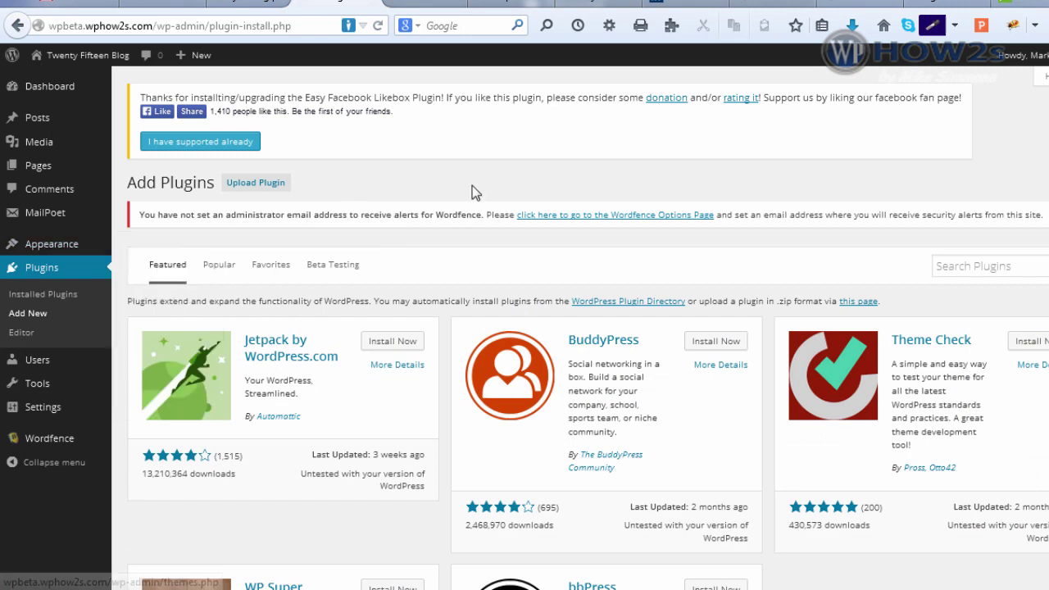
click(962, 266)
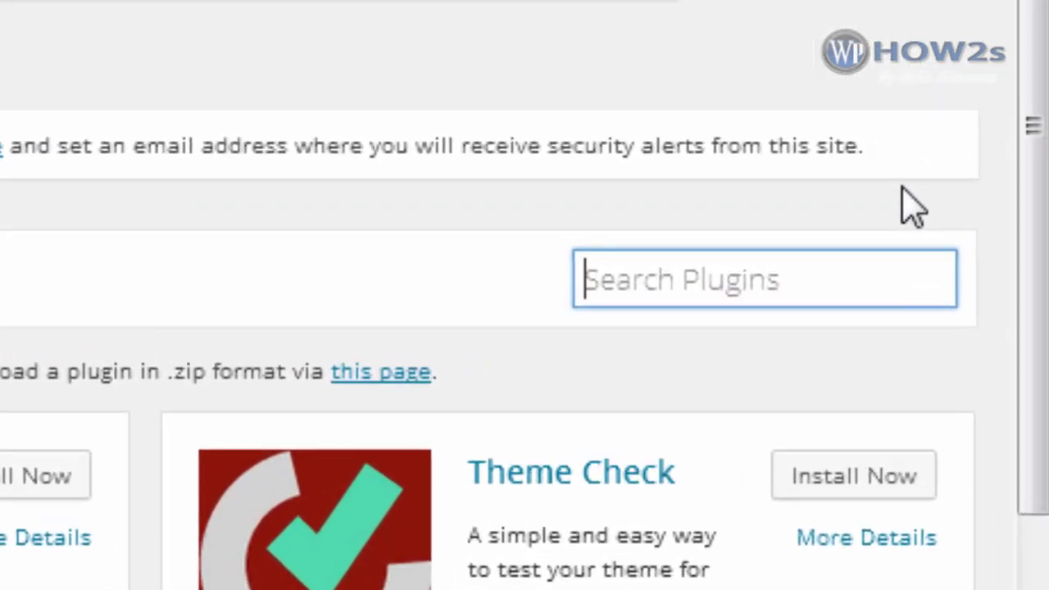
text(theme logo)
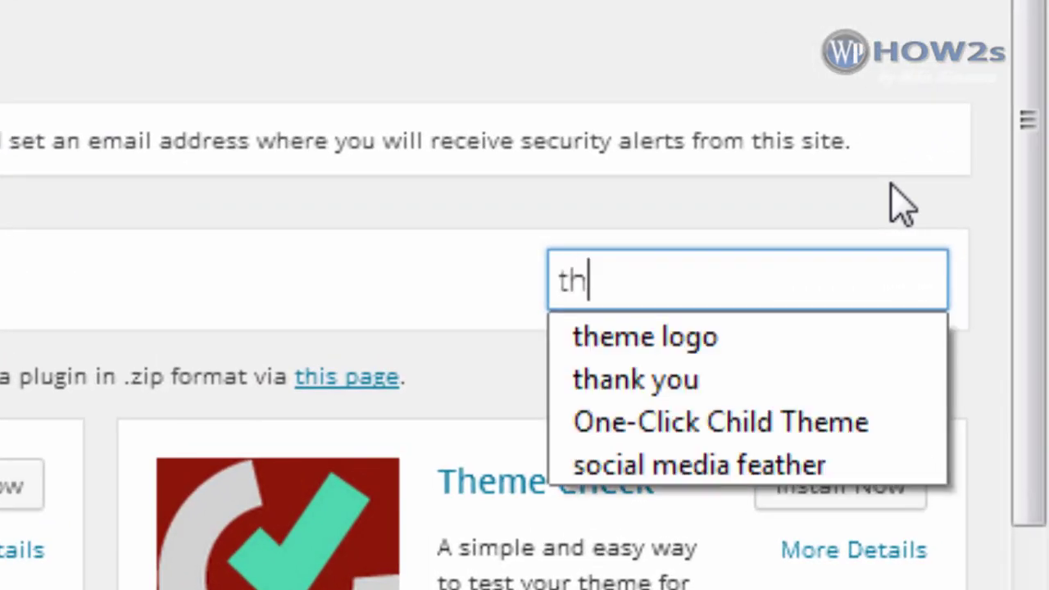
click(867, 203)
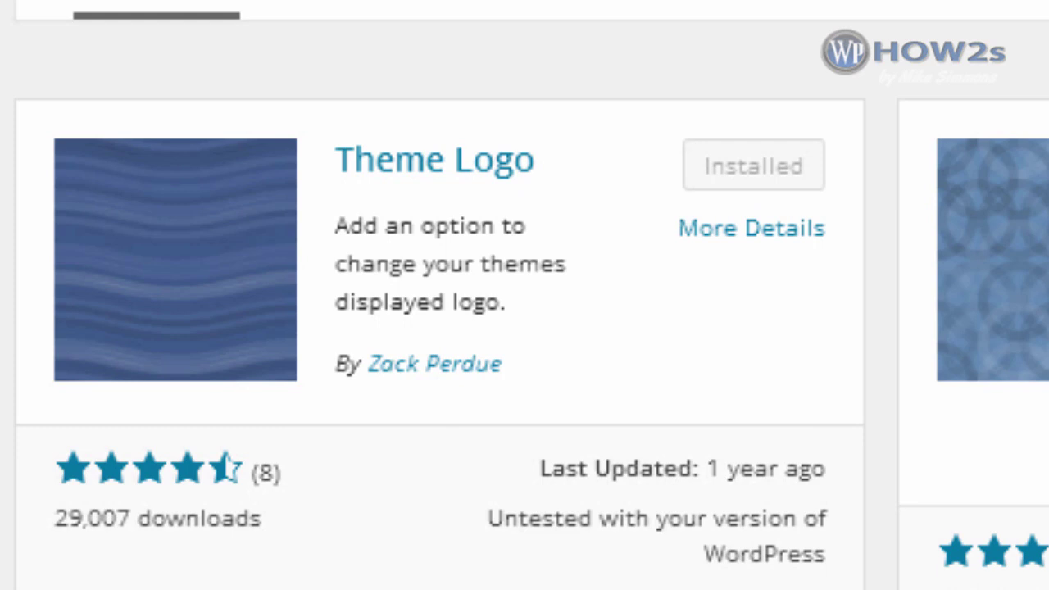
mouse_move(33, 22)
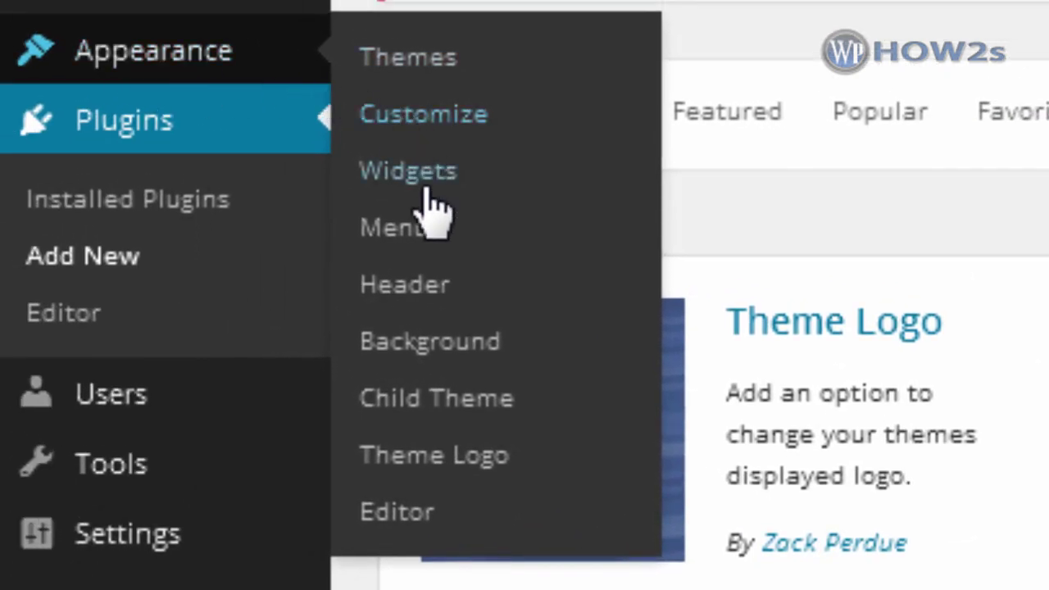
Step: Open Appearance > Theme Logo and select the existing Logo Location URL
click(426, 456)
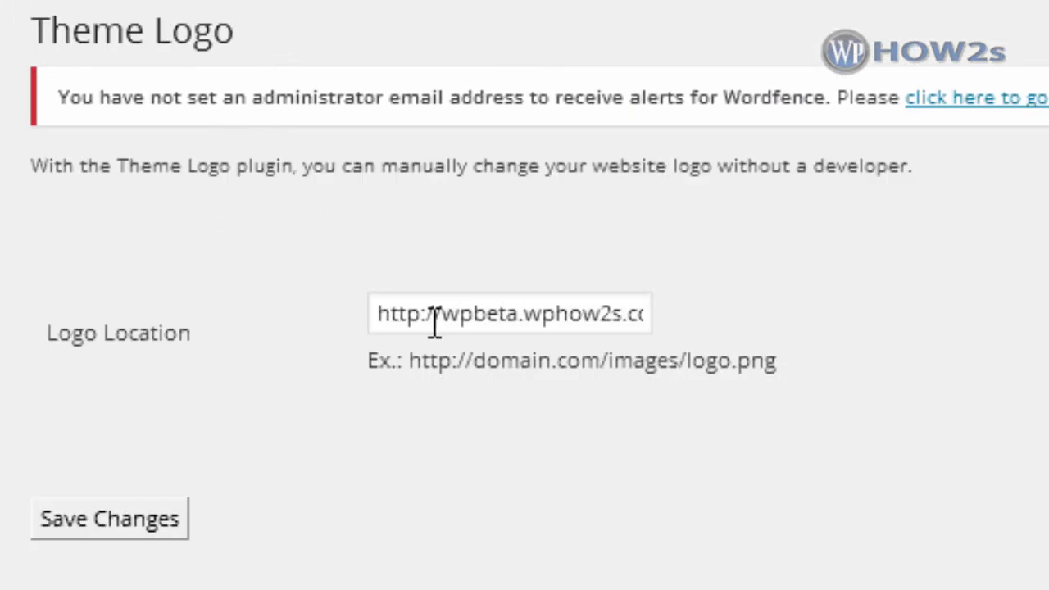
double_click(480, 311)
triple_click(480, 311)
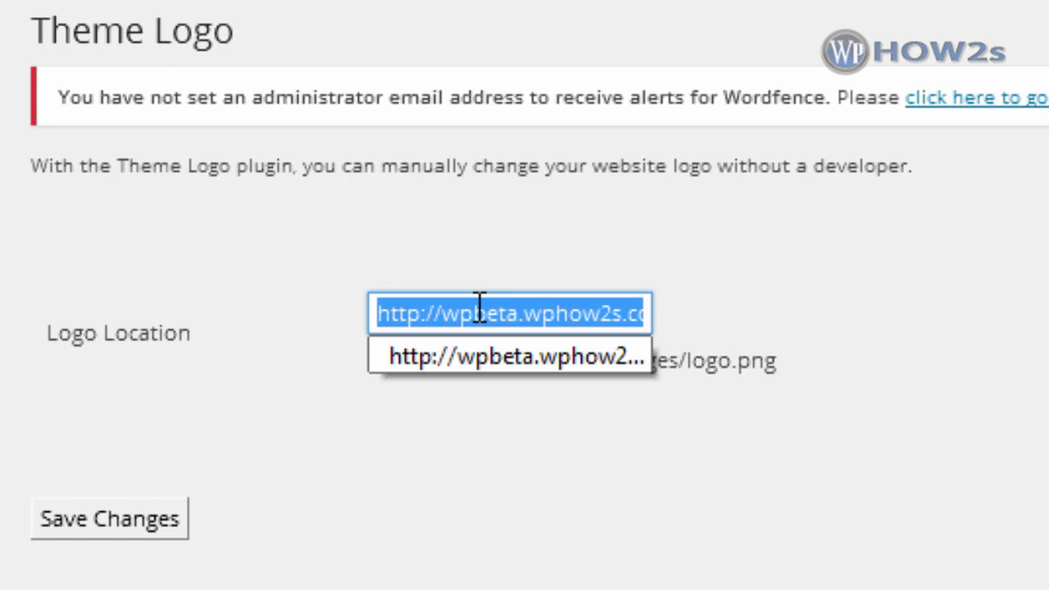
right_click(479, 307)
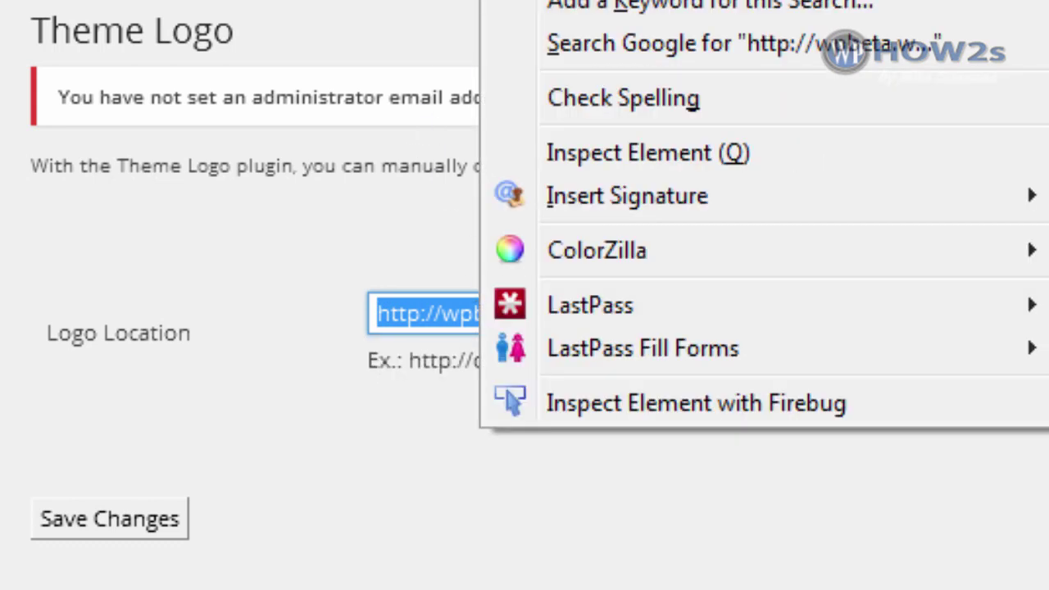
click(246, 222)
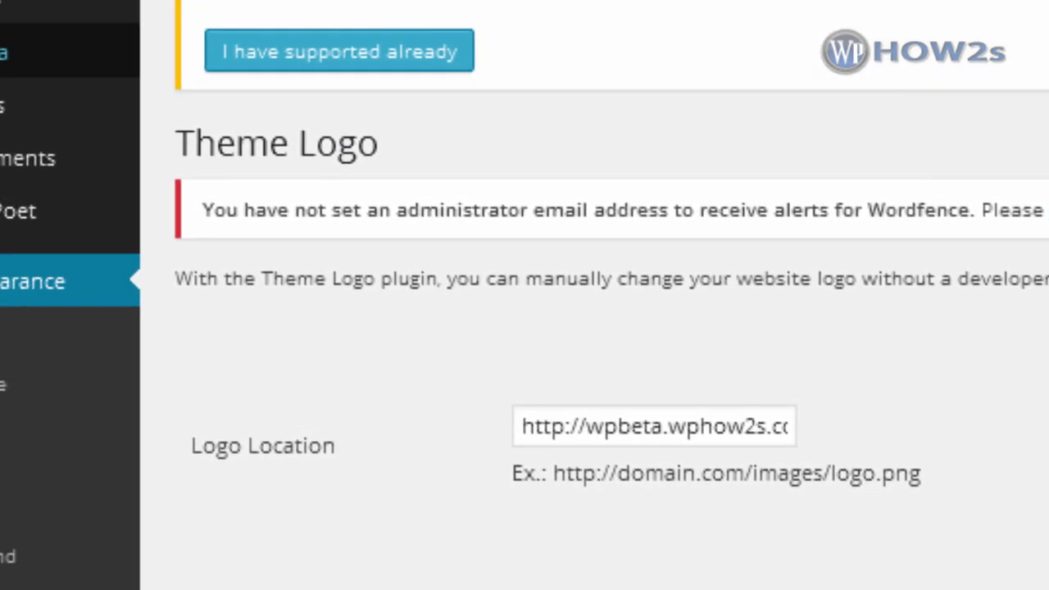
mouse_move(102, 145)
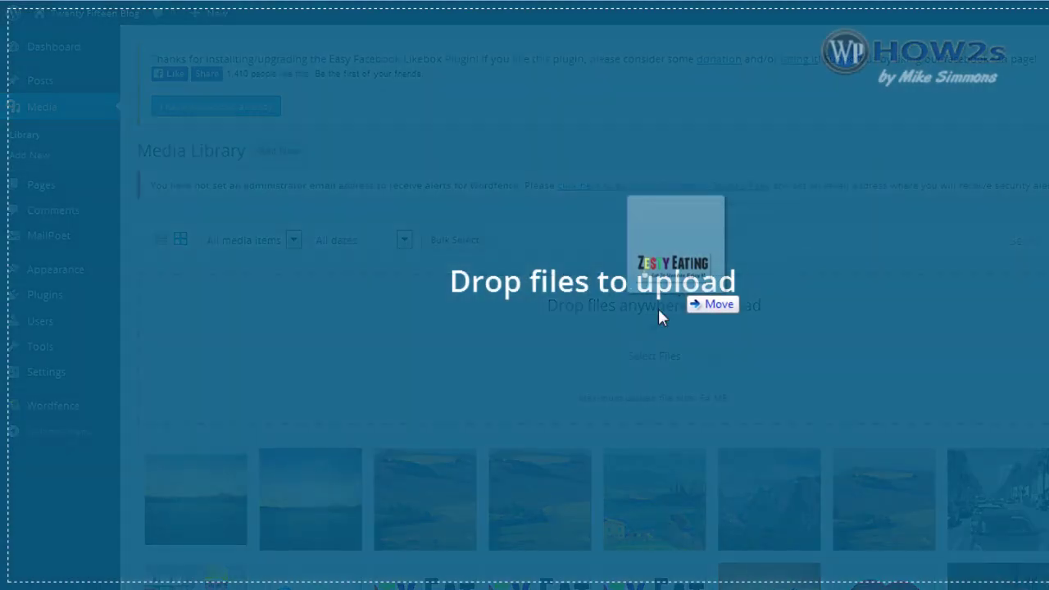
Step: Drag the zetsy_logo-5.png logo into the Media Library, open its details and copy its URL
drag(658, 308, 689, 394)
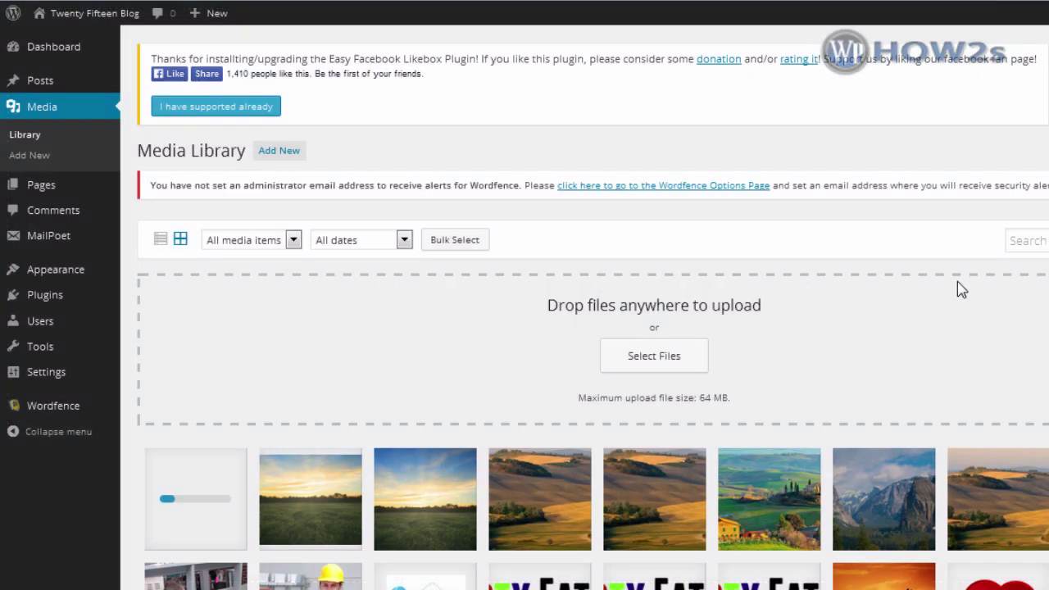
scroll(304, 379, down, 1)
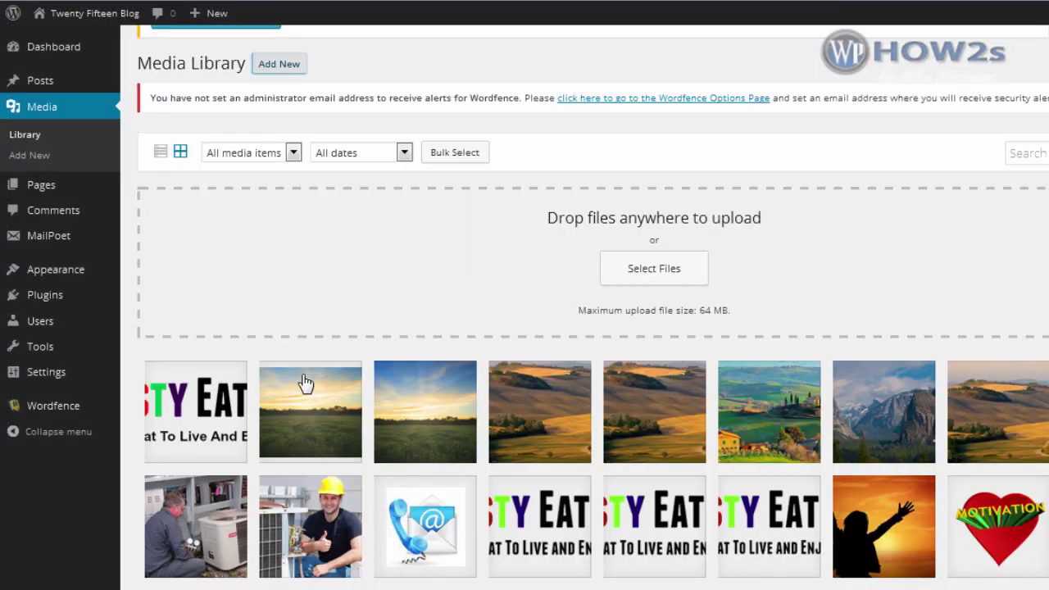
click(191, 421)
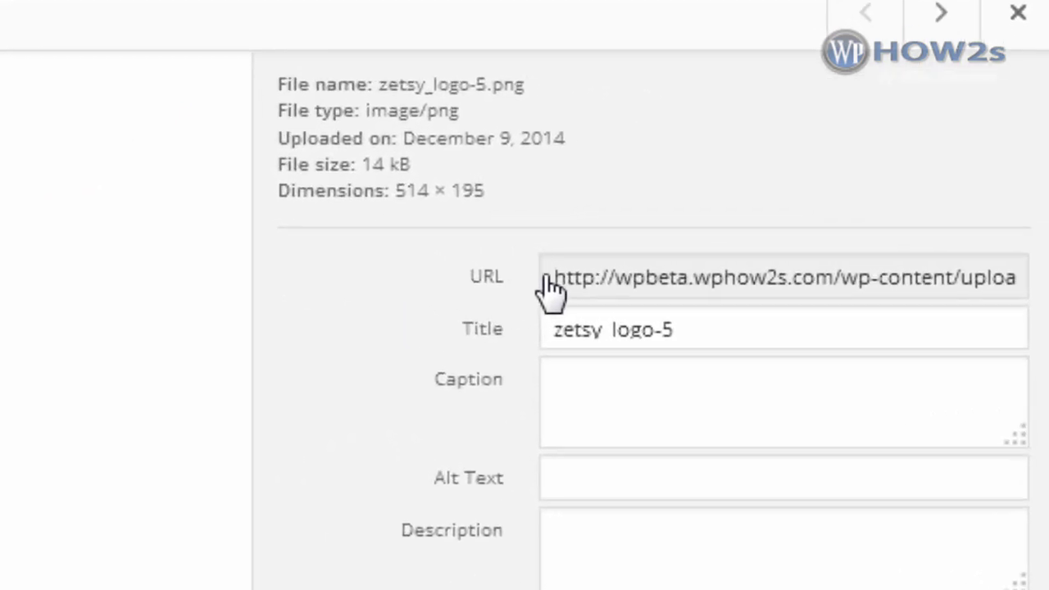
double_click(669, 270)
click(668, 270)
triple_click(668, 270)
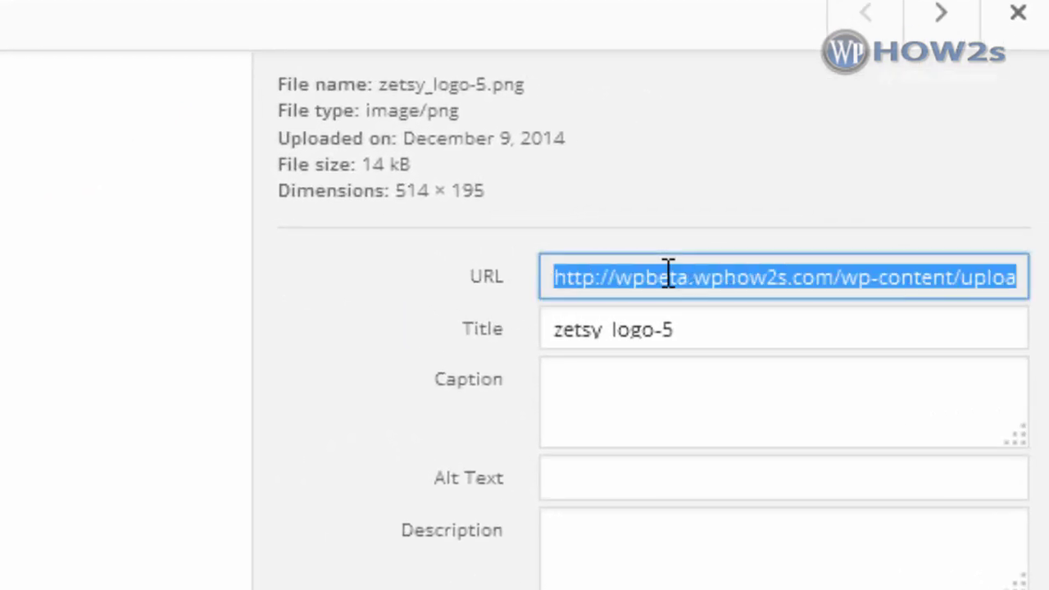
right_click(669, 270)
click(640, 397)
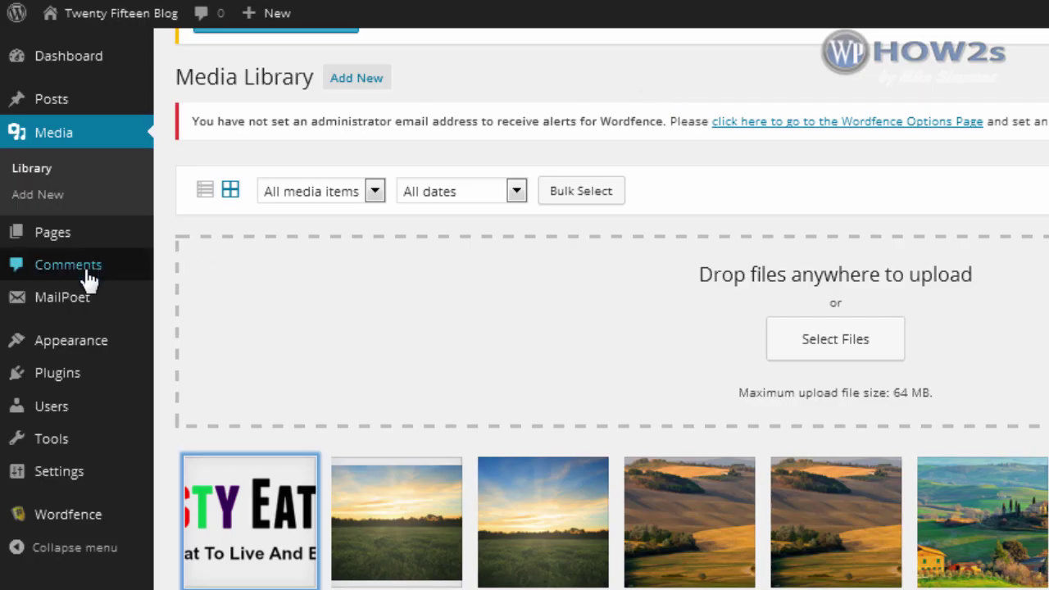
Step: On Theme Logo settings, select the whole Logo Location address and paste the copied logo URL over it
mouse_move(86, 346)
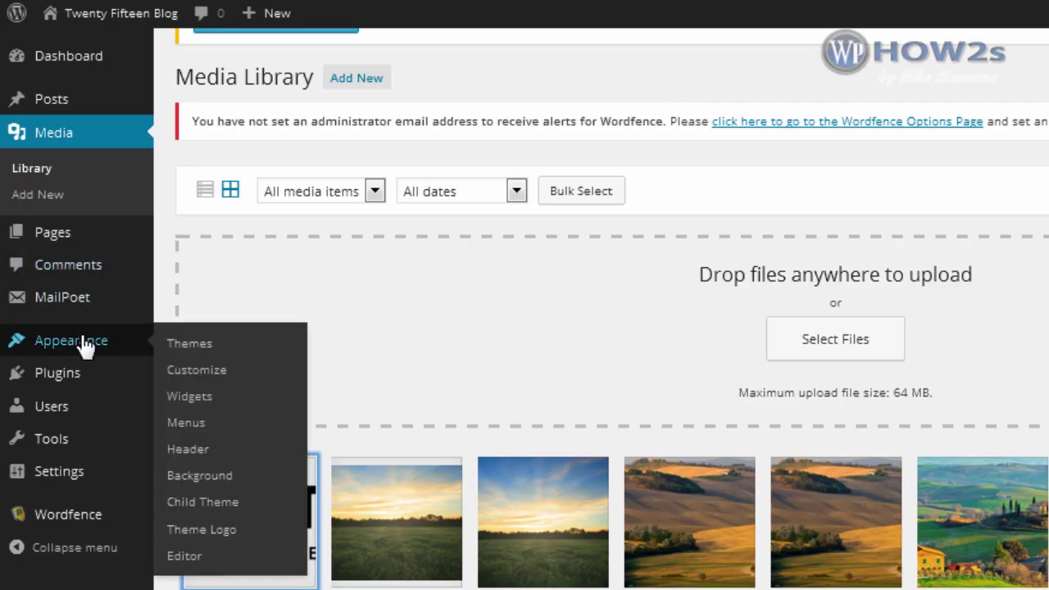
click(216, 529)
triple_click(437, 367)
double_click(444, 364)
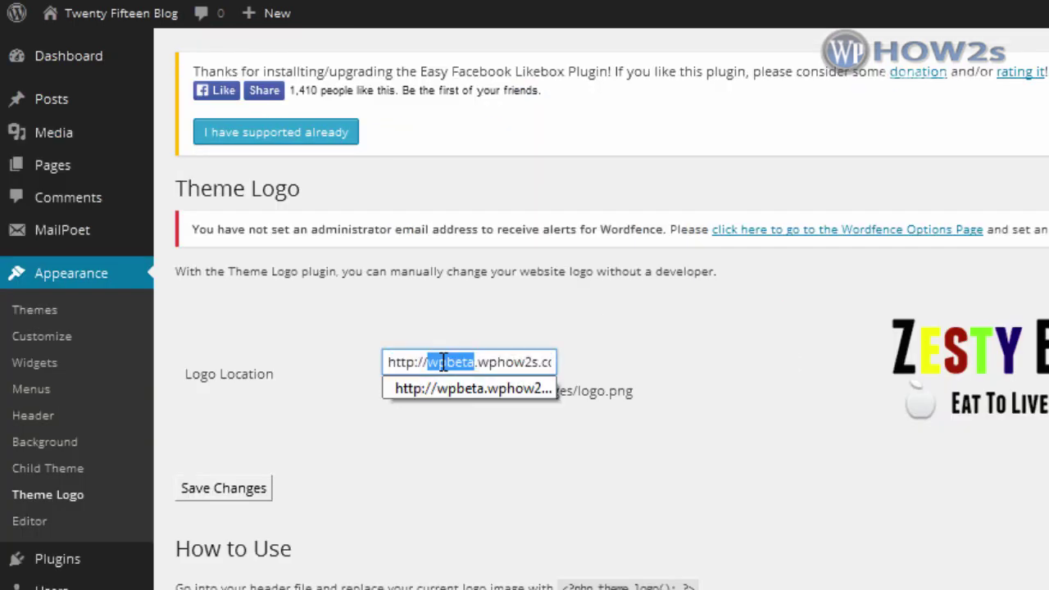
triple_click(443, 363)
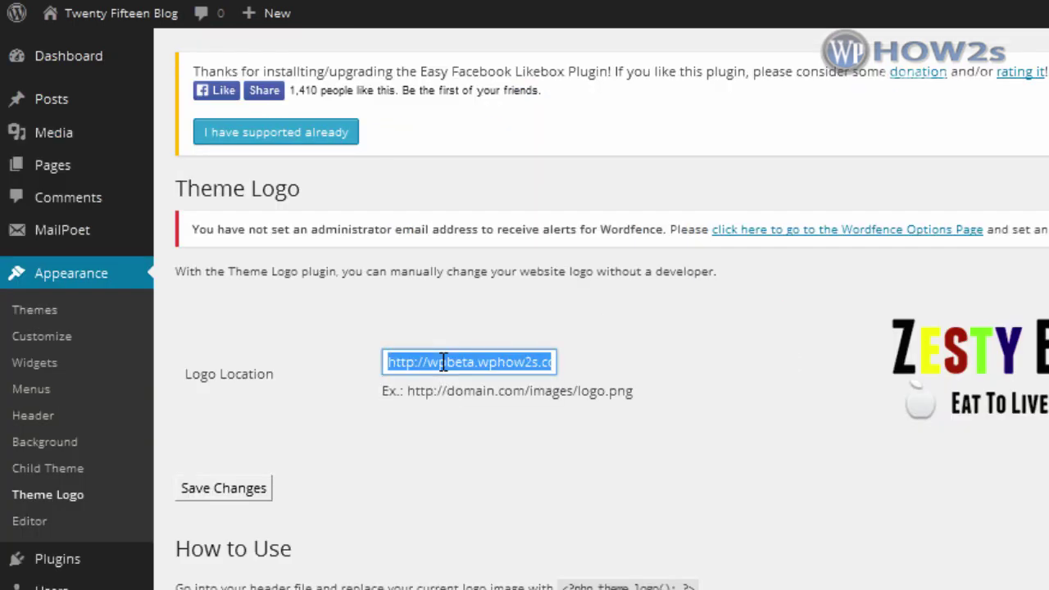
right_click(443, 363)
click(515, 76)
right_click(469, 361)
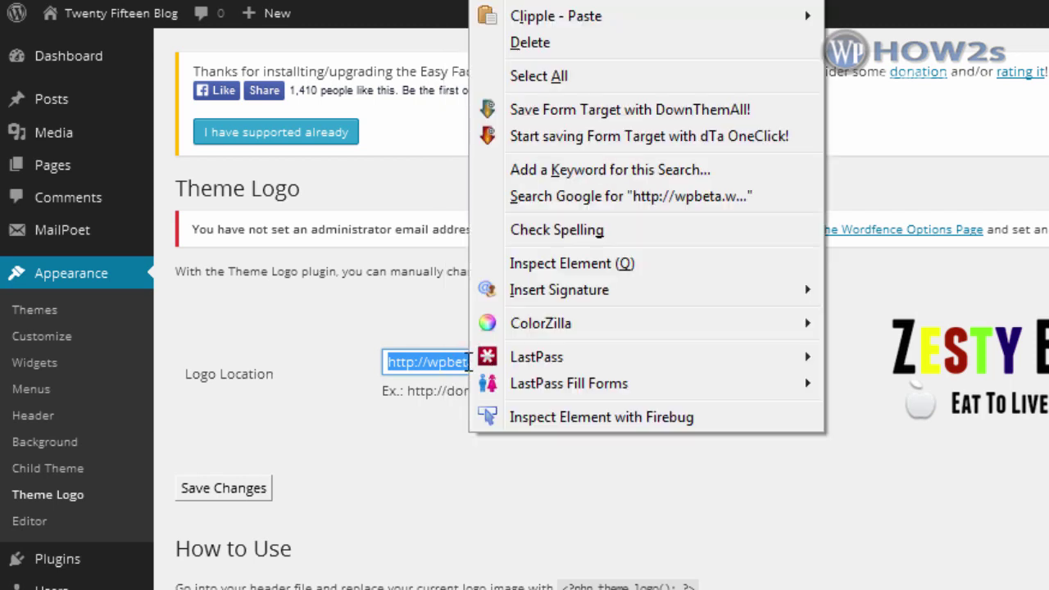
mouse_move(538, 4)
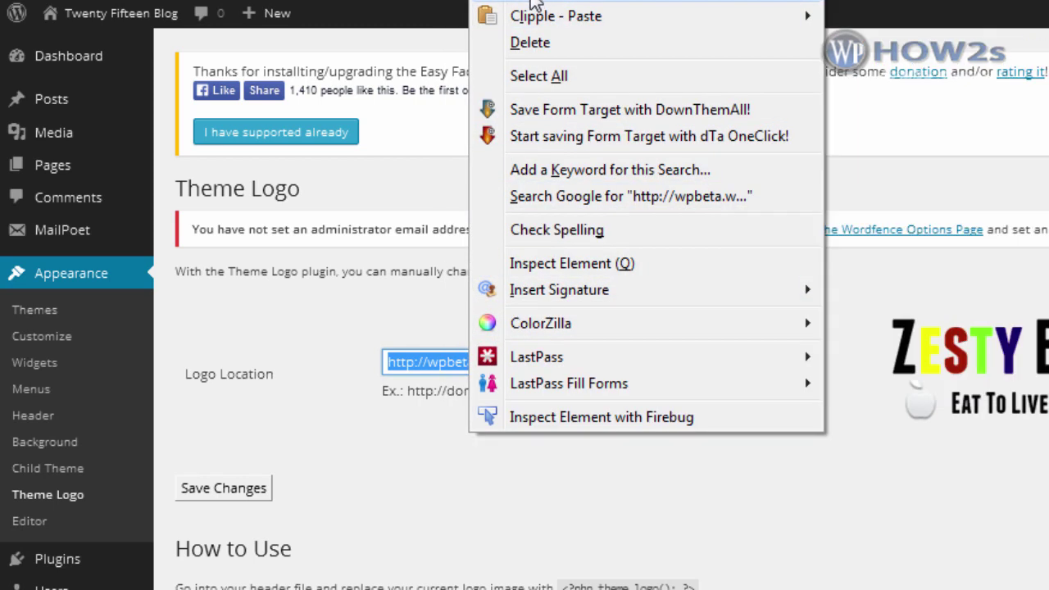
click(318, 332)
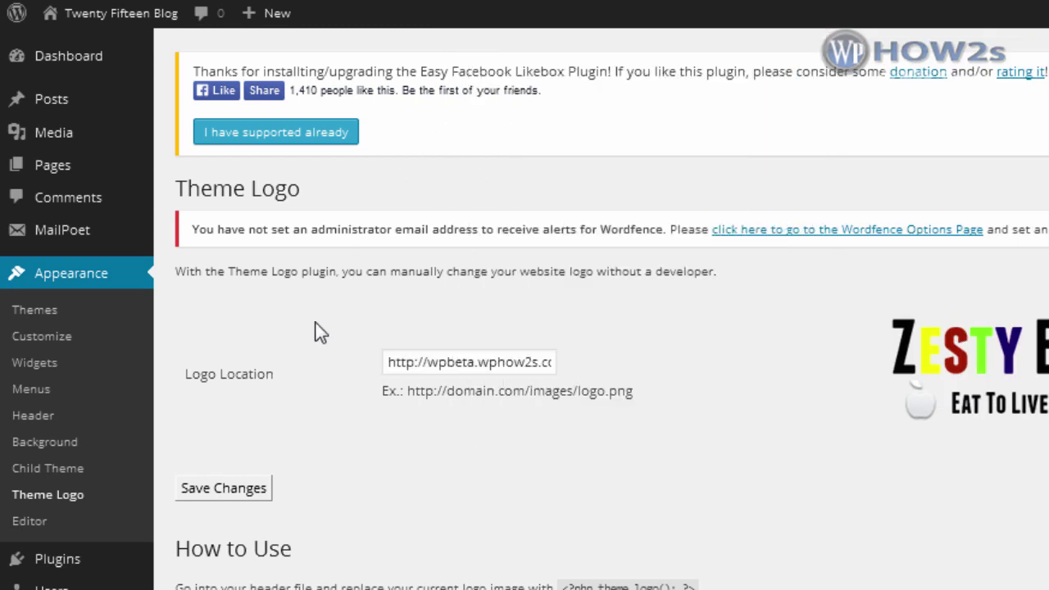